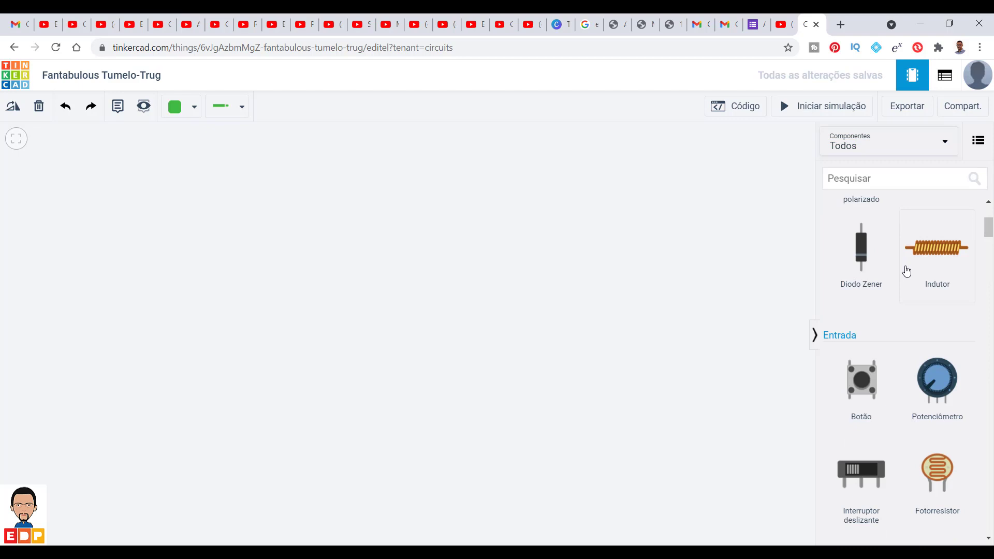
# Browse the full component library, from the input and output parts through power sources, breadboards and integrated circuits to logic gates
pyautogui.scroll(-3, 904, 285)
pyautogui.scroll(-10, 904, 290)
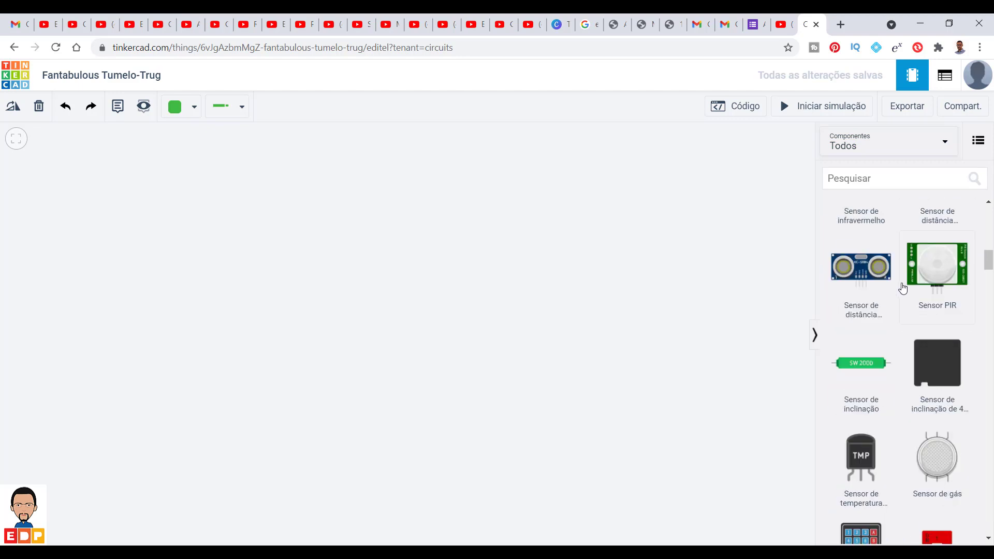
pyautogui.scroll(-10, 902, 290)
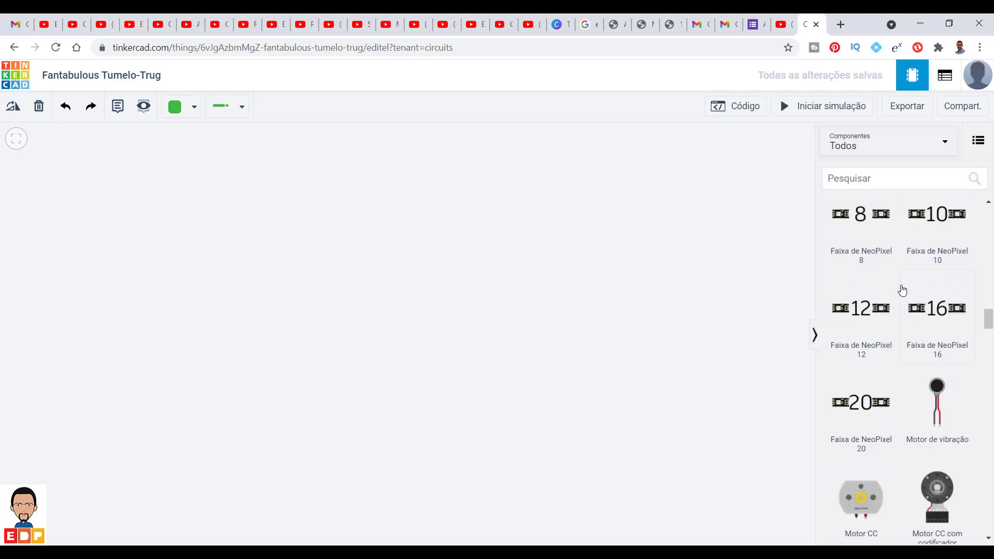
pyautogui.scroll(-10, 903, 294)
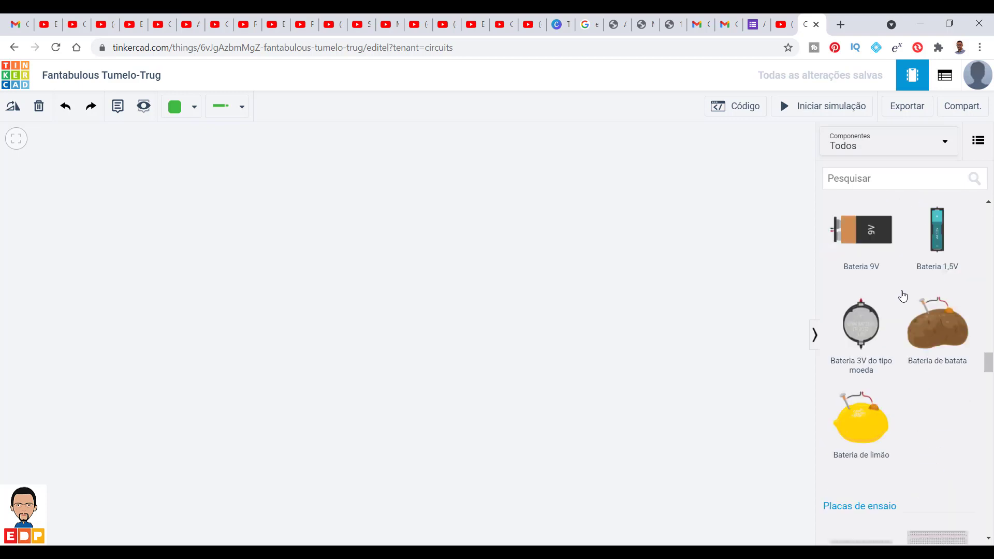
pyautogui.scroll(-10, 902, 295)
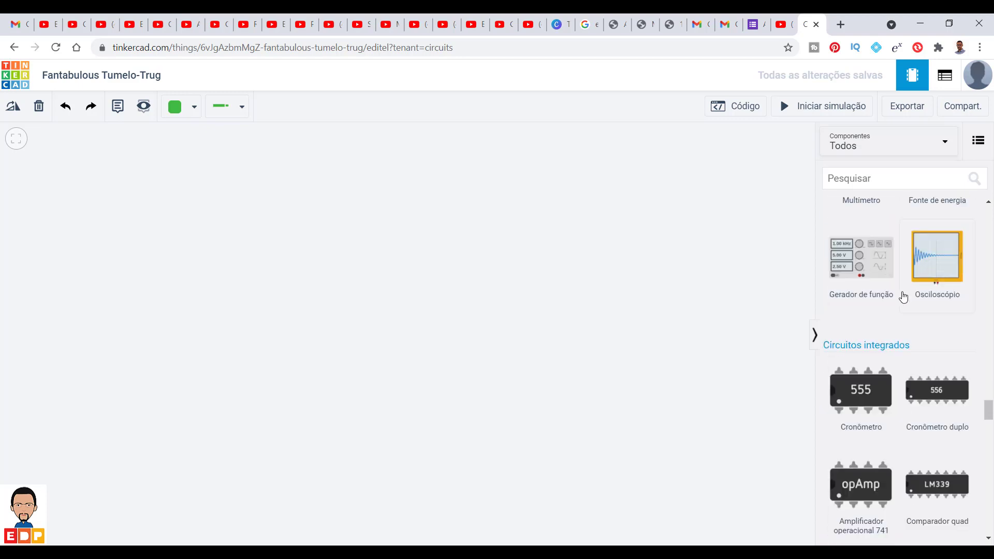
pyautogui.scroll(3, 902, 285)
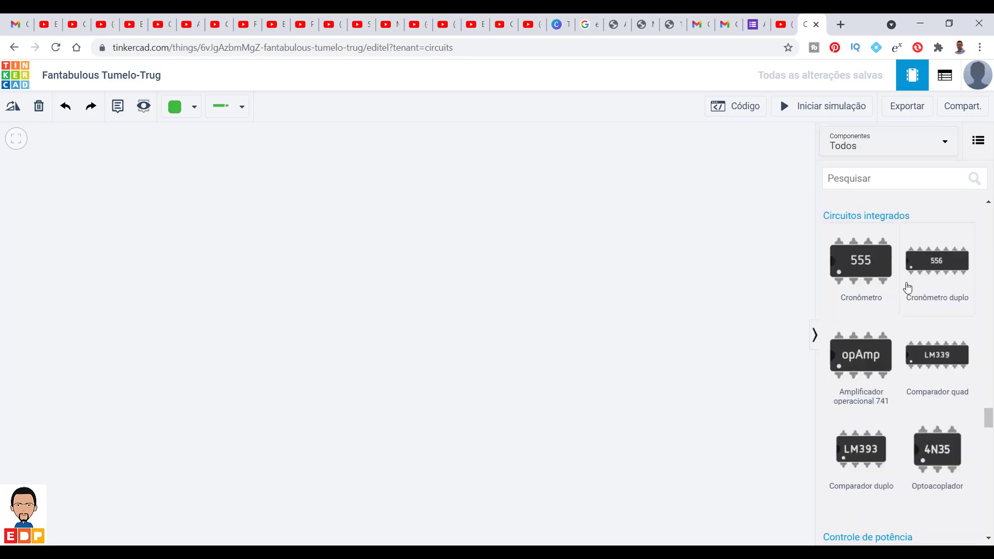
pyautogui.scroll(-6, 906, 285)
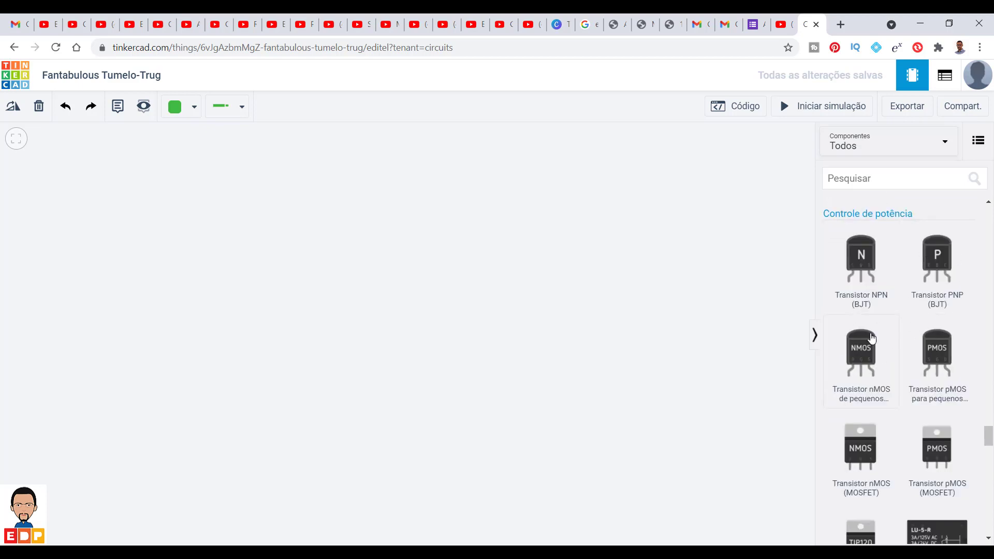
pyautogui.scroll(-5, 932, 311)
pyautogui.scroll(-5, 881, 329)
pyautogui.scroll(-5, 887, 330)
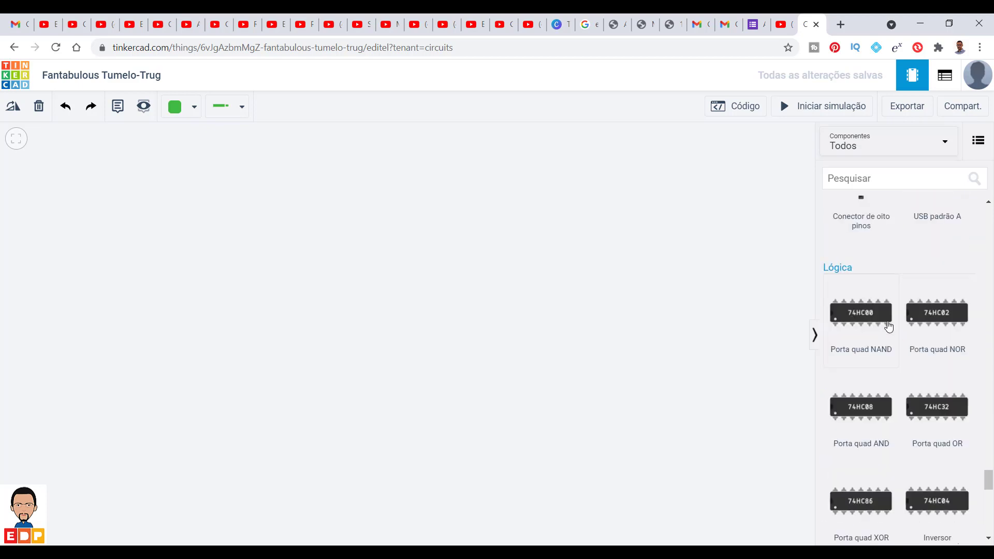
pyautogui.scroll(-5, 889, 328)
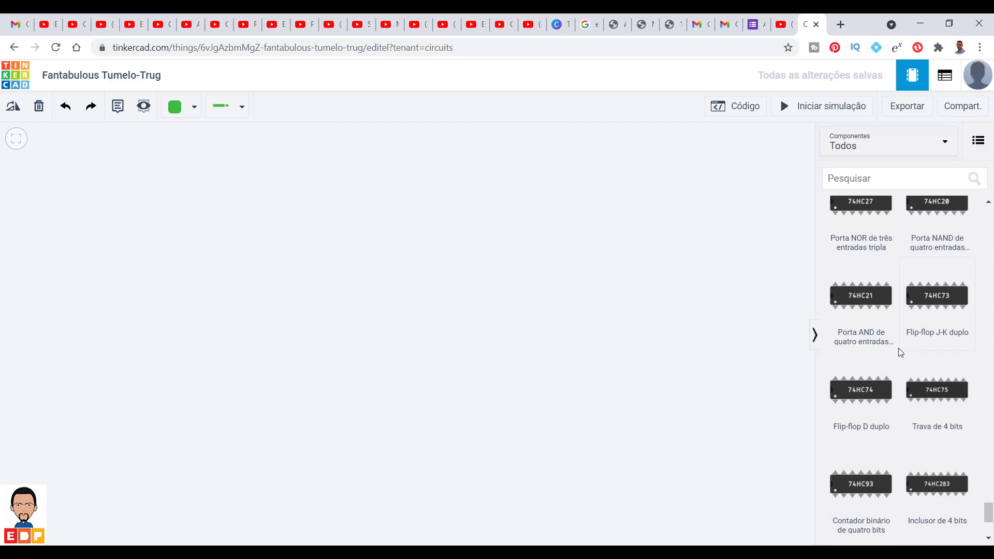
pyautogui.scroll(3, 901, 280)
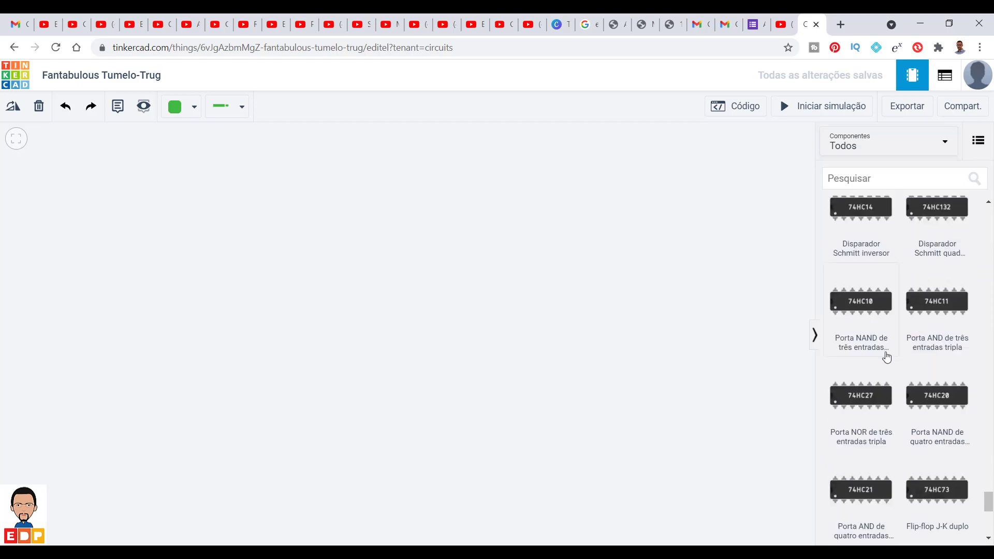
pyautogui.scroll(6, 883, 331)
pyautogui.scroll(10, 886, 320)
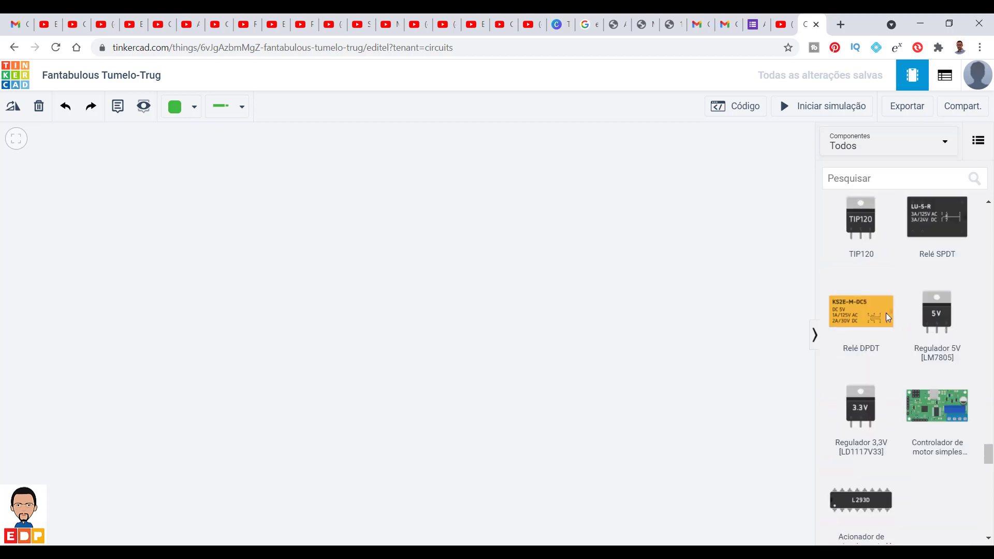
pyautogui.scroll(12, 887, 318)
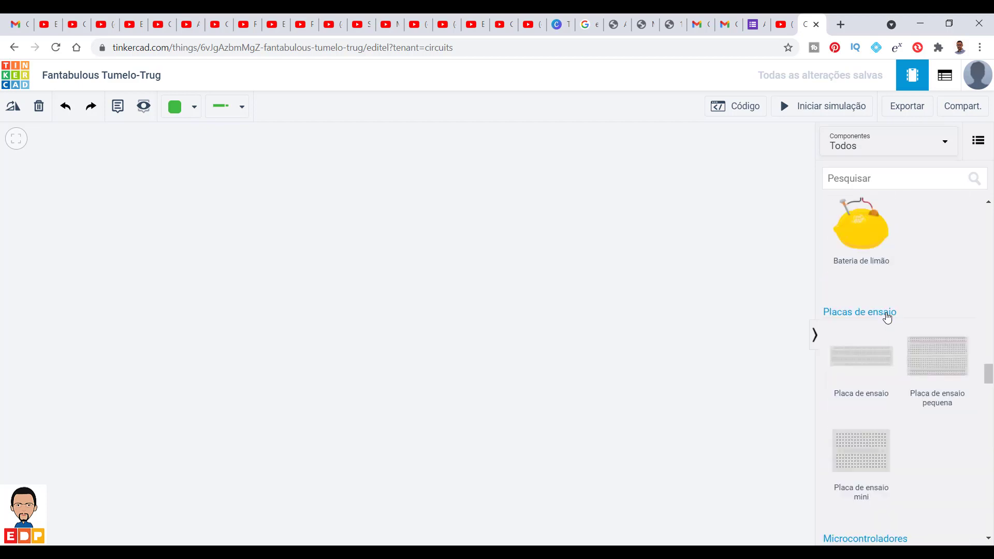
# Place a small breadboard (Placa de ensaio pequena) on the empty workplane
pyautogui.scroll(2, 888, 318)
pyautogui.scroll(-12, 887, 321)
pyautogui.scroll(-10, 886, 321)
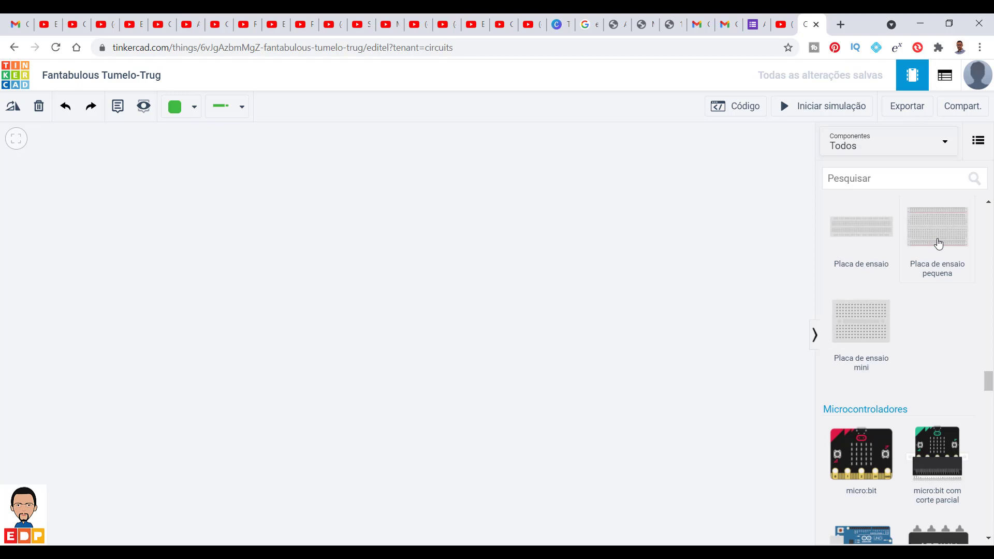
pyautogui.click(939, 243)
pyautogui.moveTo(939, 244); pyautogui.dragTo(265, 292)
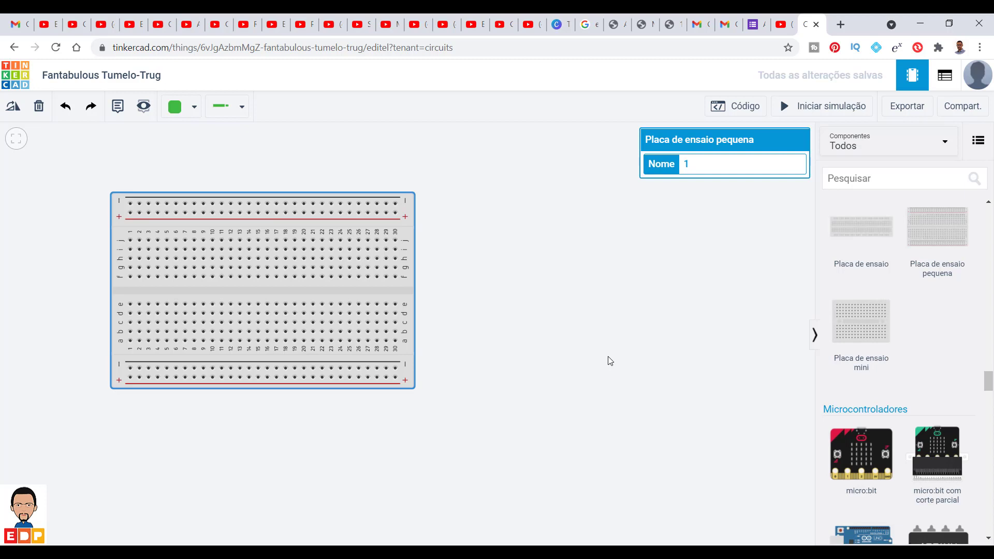
# Search the components for "arduino" and place an Arduino Uno R3 directly below the breadboard
pyautogui.click(859, 182)
pyautogui.write('ARDUIN')
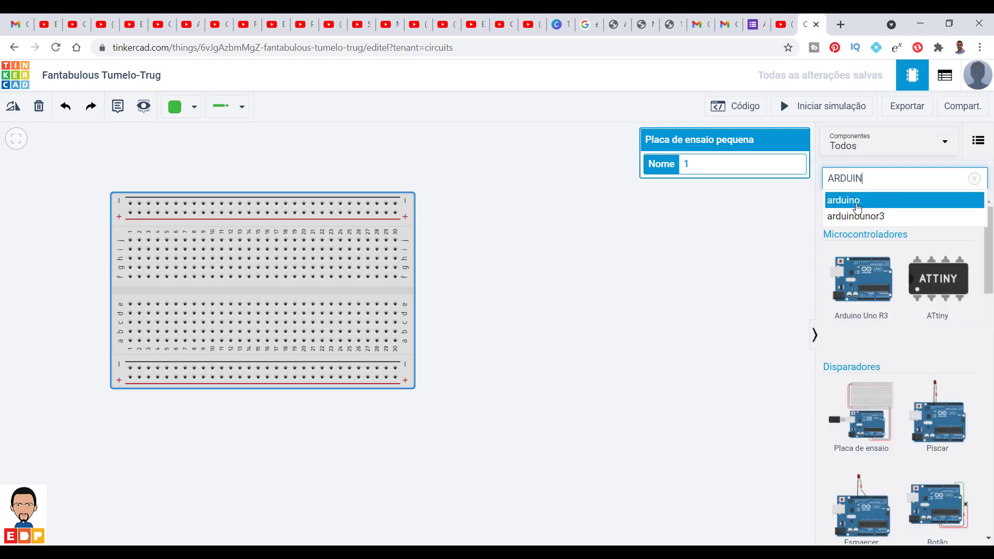
pyautogui.click(857, 203)
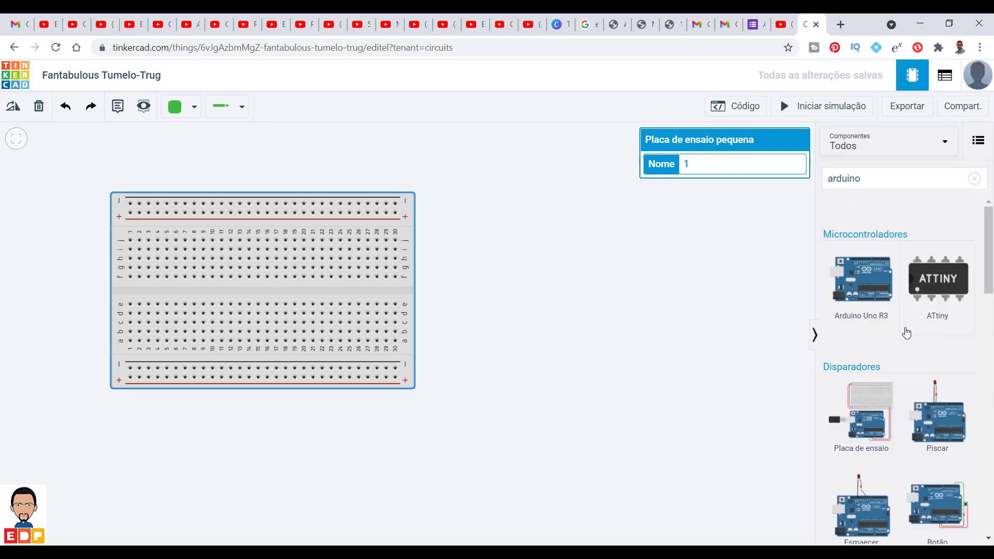
pyautogui.scroll(-10, 911, 367)
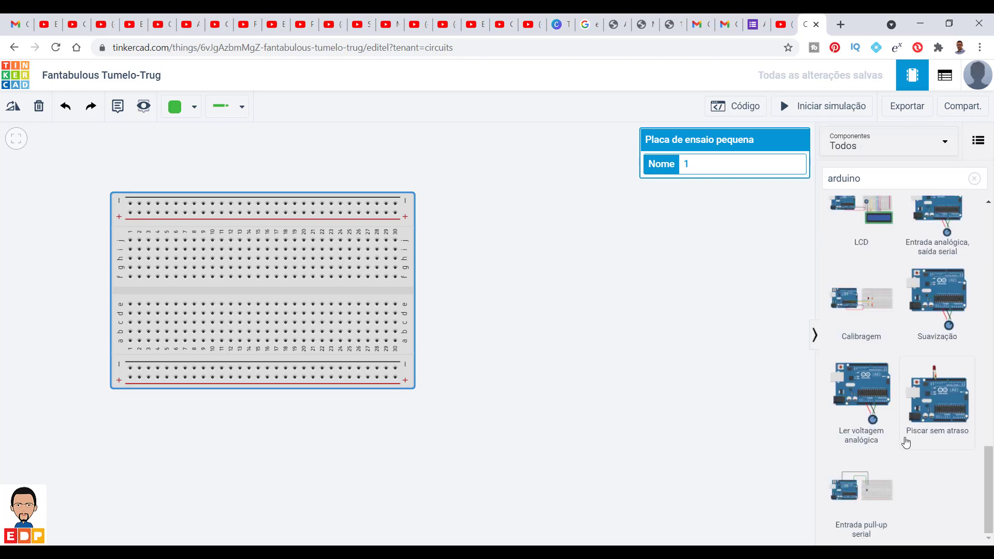
pyautogui.scroll(8, 906, 414)
pyautogui.scroll(5, 905, 403)
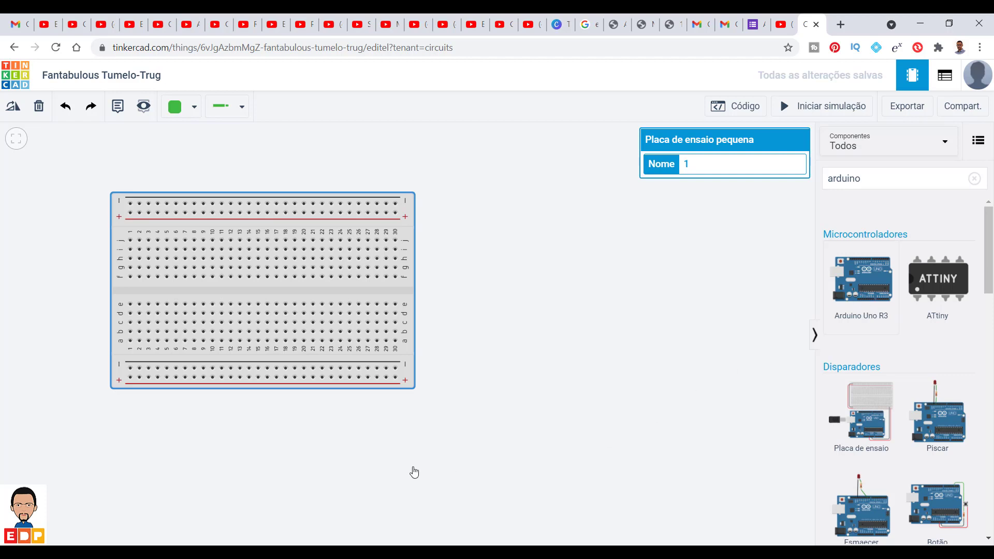
pyautogui.moveTo(363, 474); pyautogui.dragTo(276, 479)
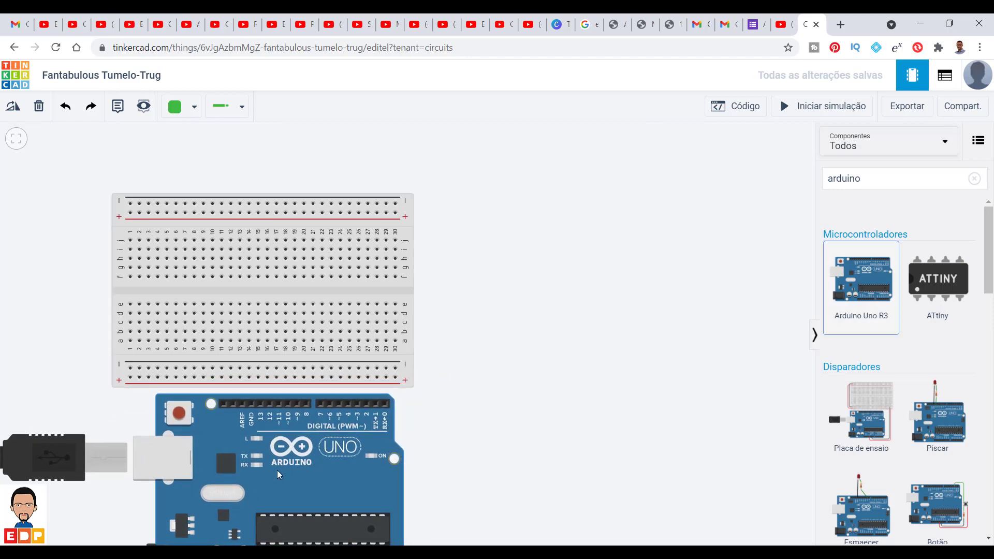
pyautogui.moveTo(519, 366); pyautogui.dragTo(610, 348)
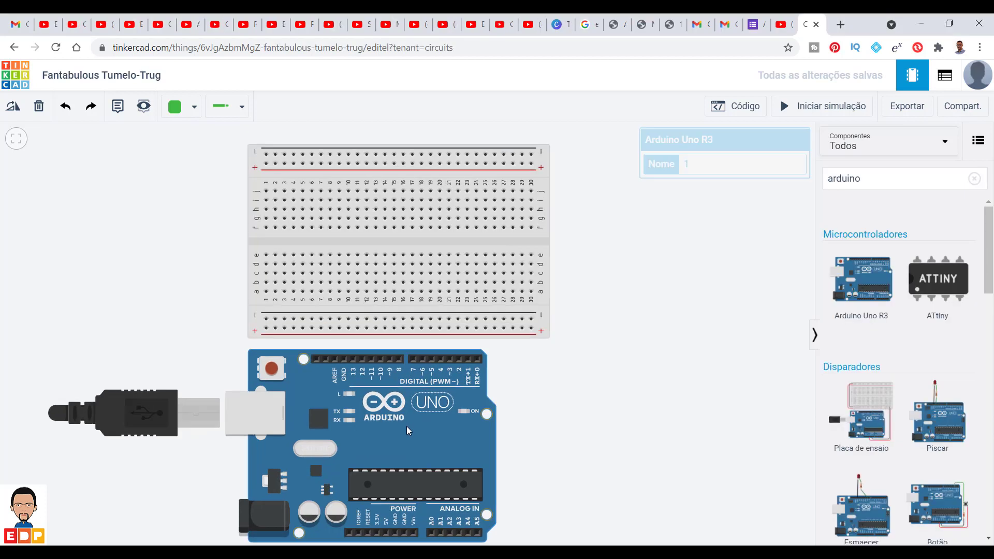
pyautogui.moveTo(406, 427); pyautogui.dragTo(415, 428)
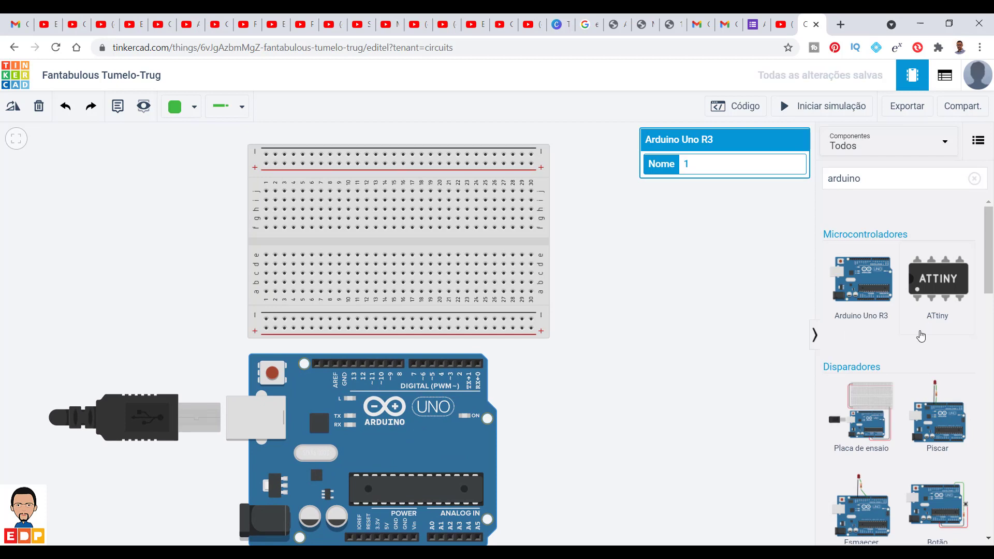
# Clear the component search and place an LED on the breadboard with its legs in row e, columns 18 and 19
pyautogui.click(974, 178)
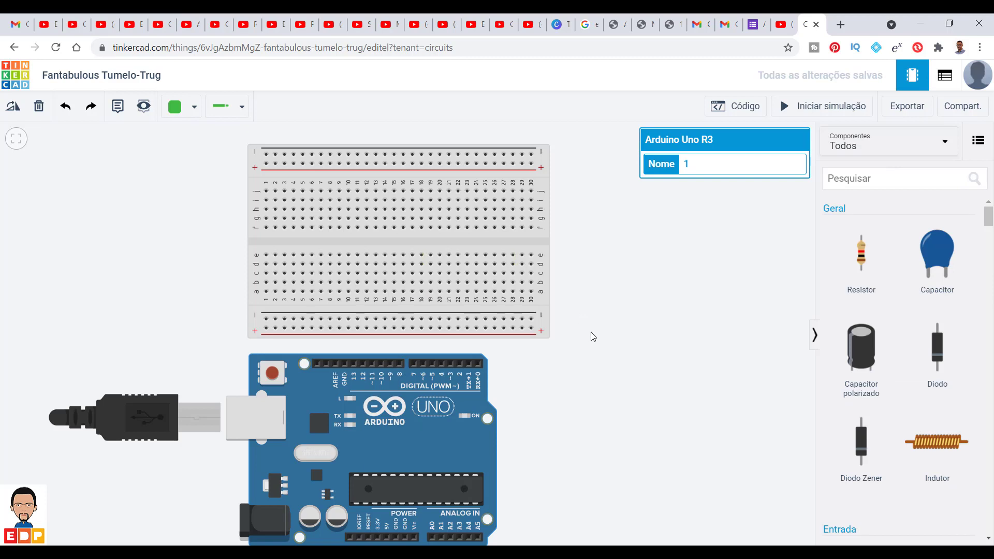
pyautogui.scroll(-1, 895, 349)
pyautogui.scroll(-4, 895, 351)
pyautogui.scroll(5, 894, 347)
pyautogui.scroll(-5, 896, 349)
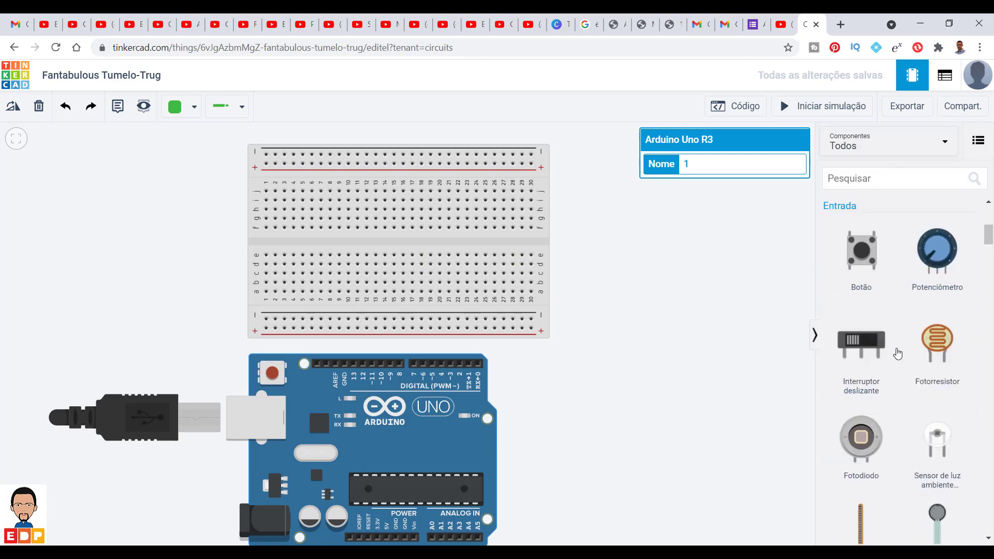
pyautogui.scroll(-4, 898, 352)
pyautogui.scroll(-4, 913, 332)
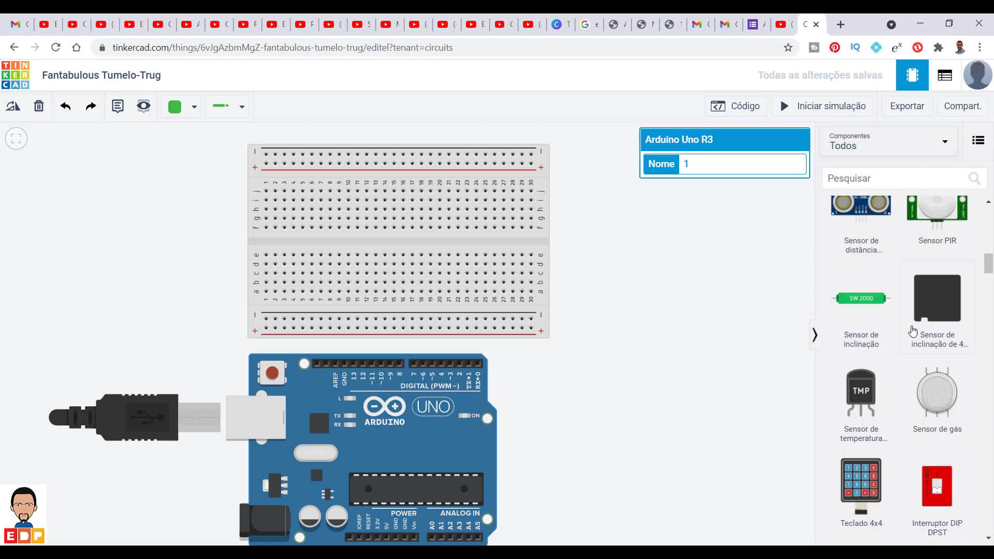
pyautogui.scroll(-5, 913, 331)
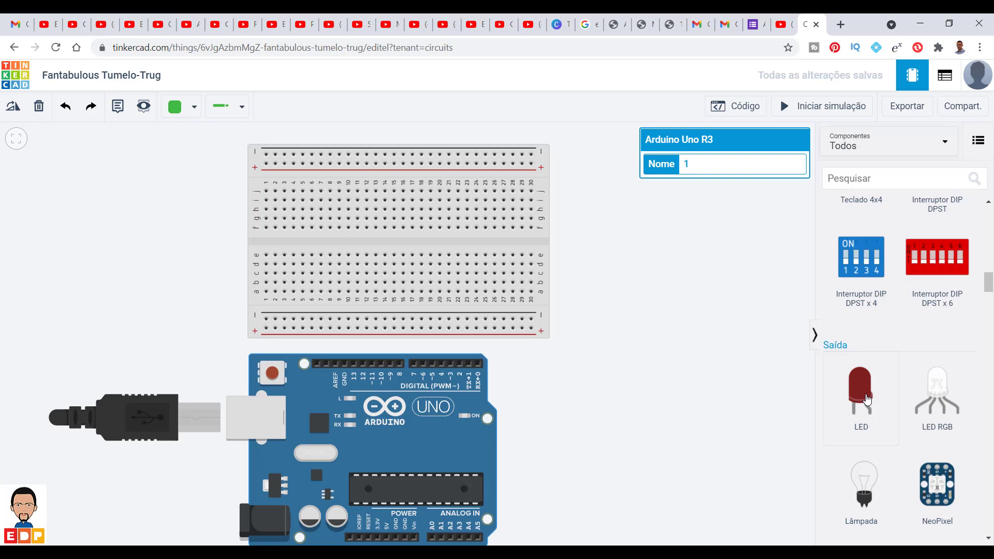
pyautogui.moveTo(829, 388); pyautogui.dragTo(428, 256)
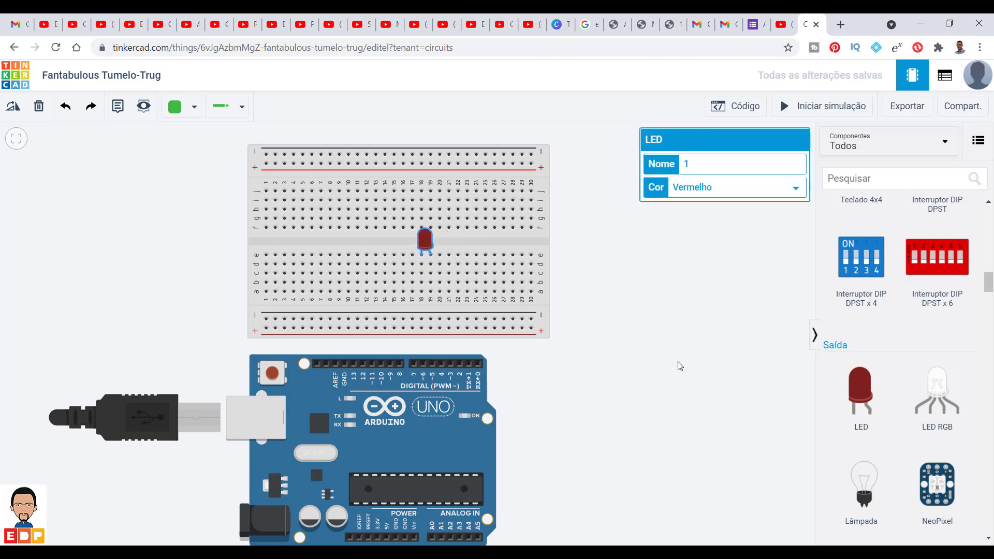
# Try the colours Verde and Amarelo on the LED, and set it back to Vermelho
pyautogui.click(706, 186)
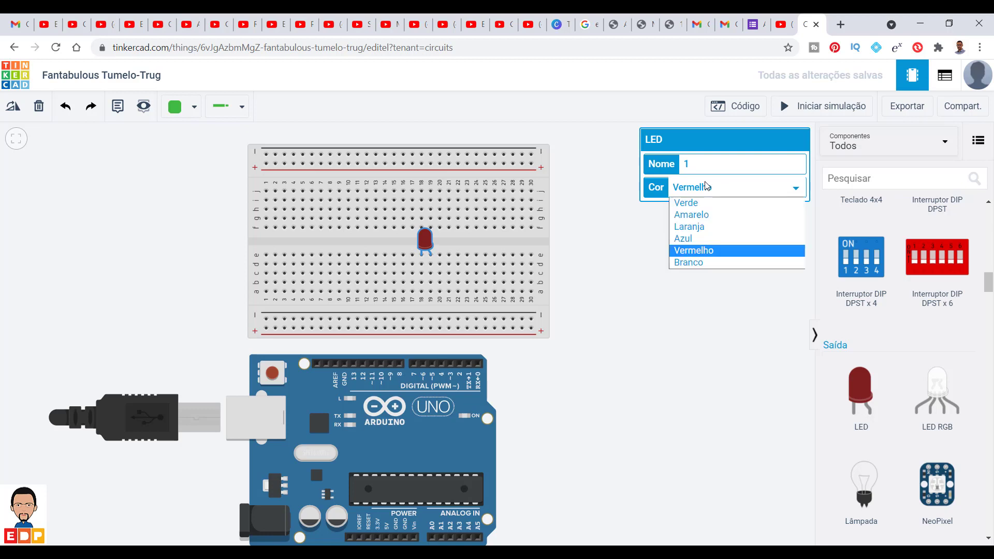
pyautogui.click(705, 203)
pyautogui.click(725, 187)
pyautogui.click(709, 216)
pyautogui.click(723, 188)
pyautogui.click(694, 251)
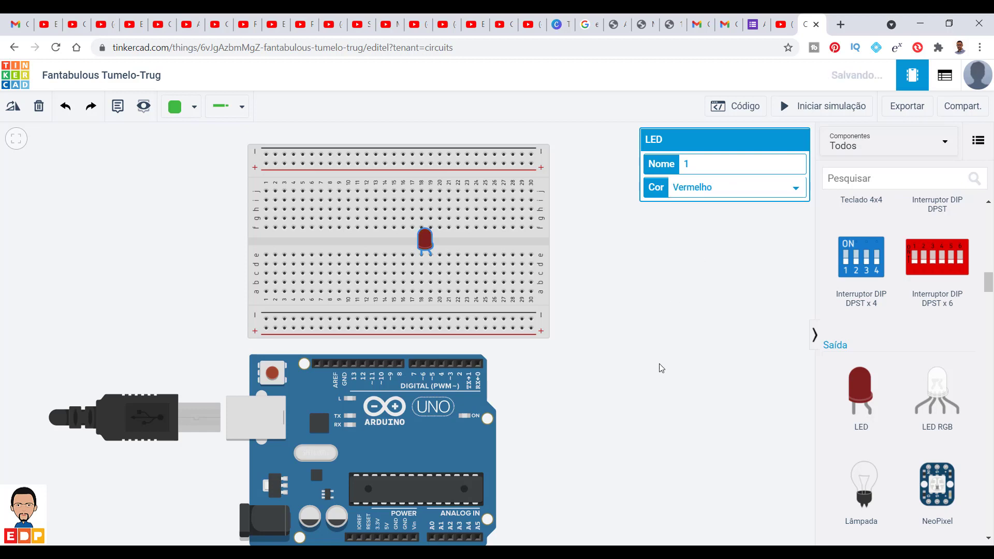
pyautogui.click(639, 353)
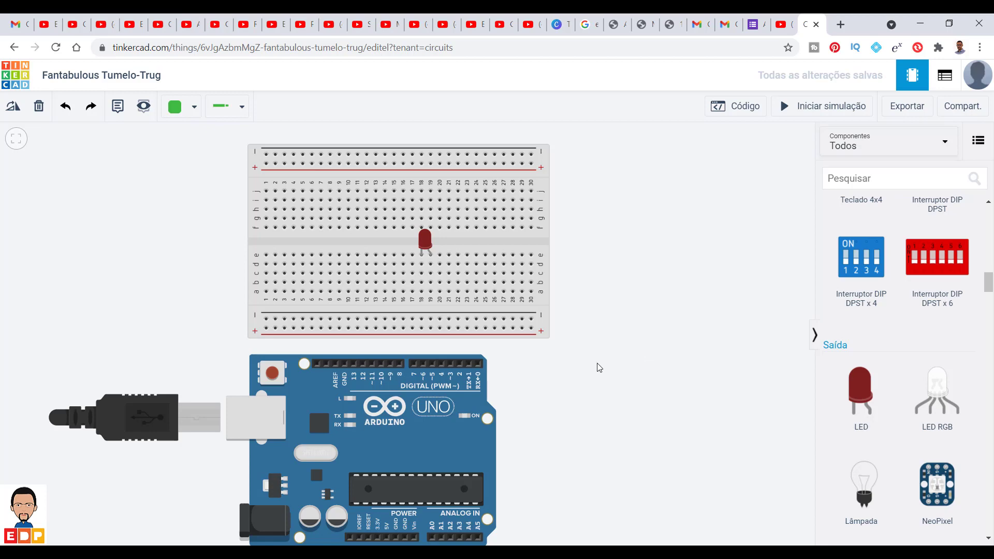
# Place a resistor in breadboard column 18, connecting row b below the LED to the lower negative rail
pyautogui.scroll(-3, 904, 375)
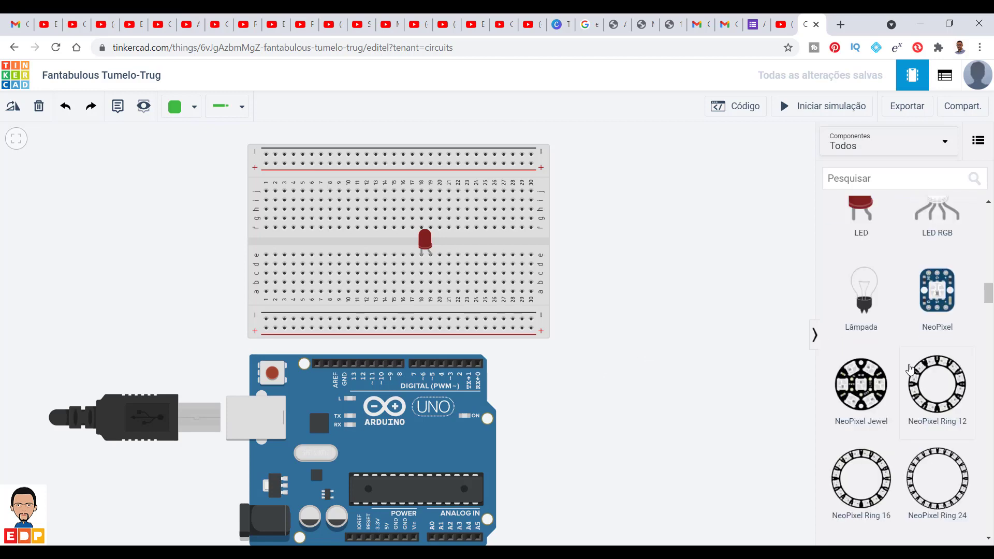
pyautogui.scroll(8, 910, 369)
pyautogui.scroll(10, 909, 368)
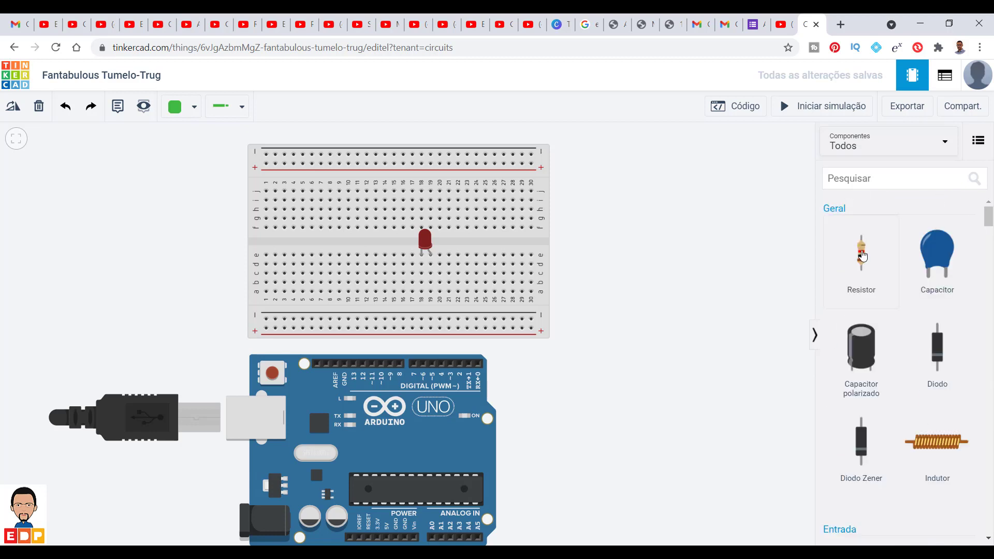
pyautogui.moveTo(861, 255); pyautogui.dragTo(426, 303)
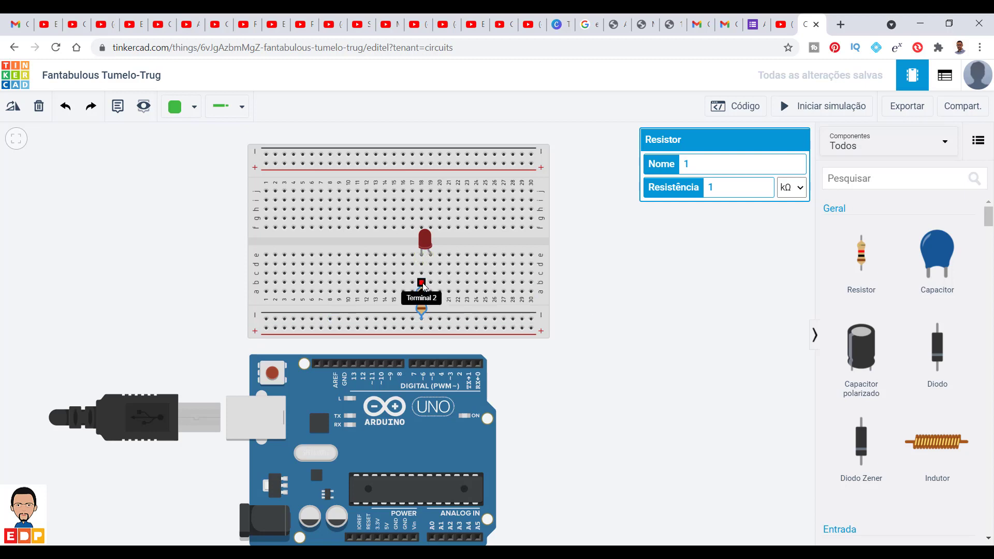
pyautogui.moveTo(423, 284)
pyautogui.mouseDown()
pyautogui.moveTo(422, 255)
pyautogui.moveTo(422, 264)
pyautogui.mouseUp()
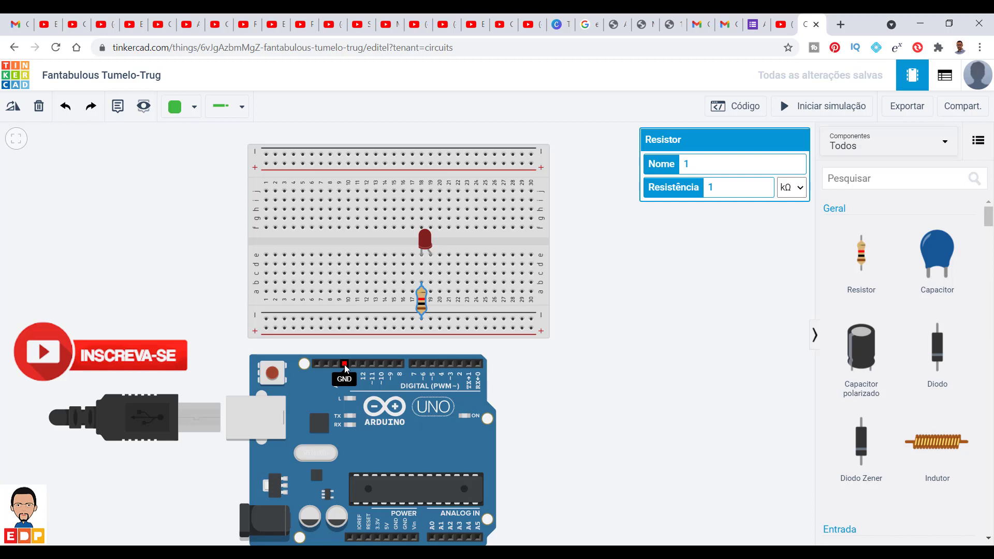
# Wire the breadboard's lower negative rail to the Arduino's GND pin beside pin 13 and colour the wire Preto
pyautogui.click(405, 321)
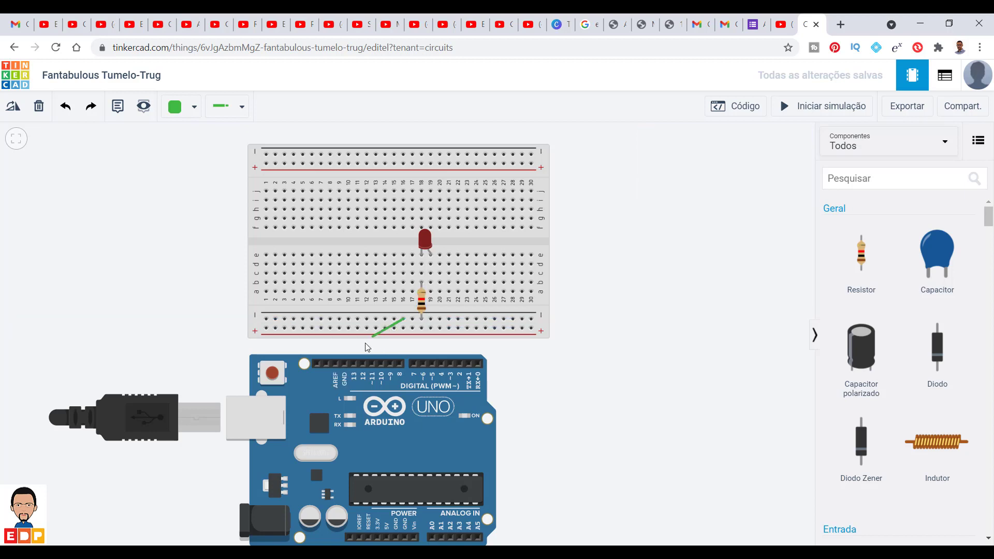
pyautogui.click(346, 365)
pyautogui.click(643, 375)
pyautogui.click(371, 343)
pyautogui.click(195, 107)
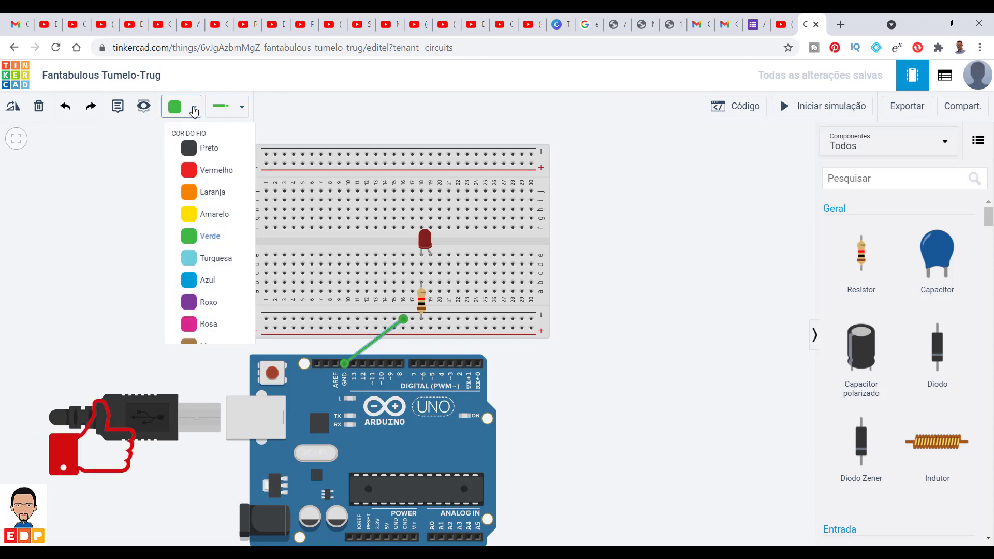
pyautogui.click(209, 150)
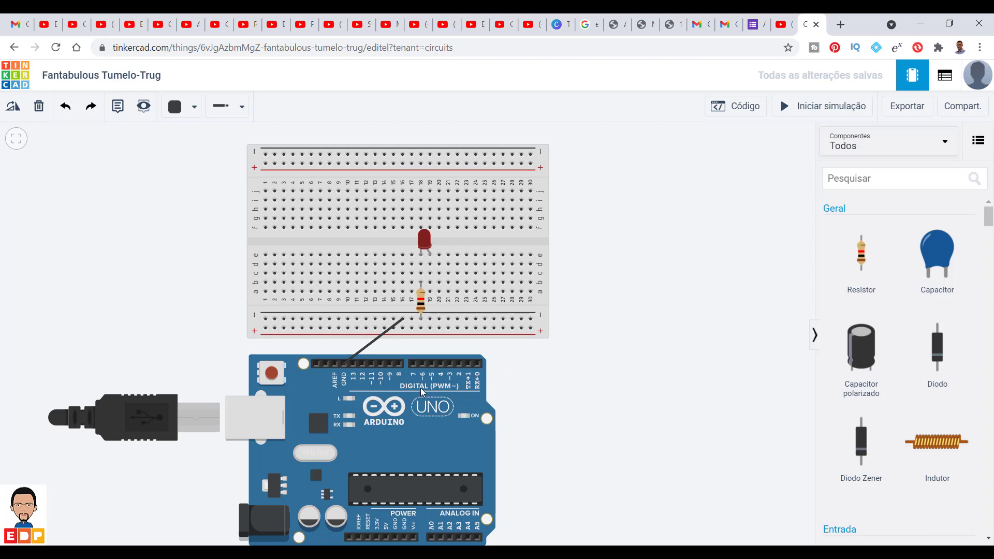
# Wire the Arduino's digital pin 2 to breadboard row b, column 19, below the LED, and colour the wire Vermelho
pyautogui.click(458, 363)
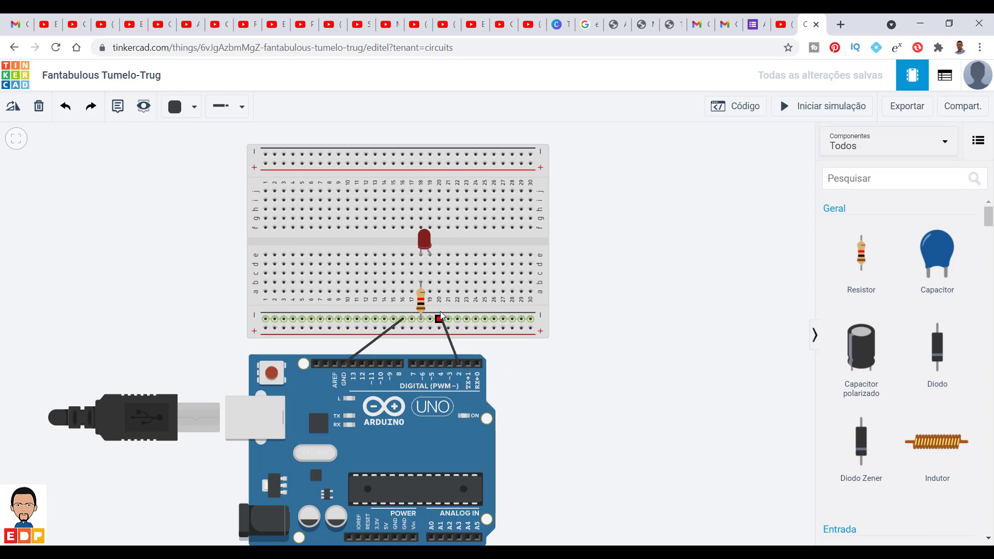
pyautogui.click(430, 283)
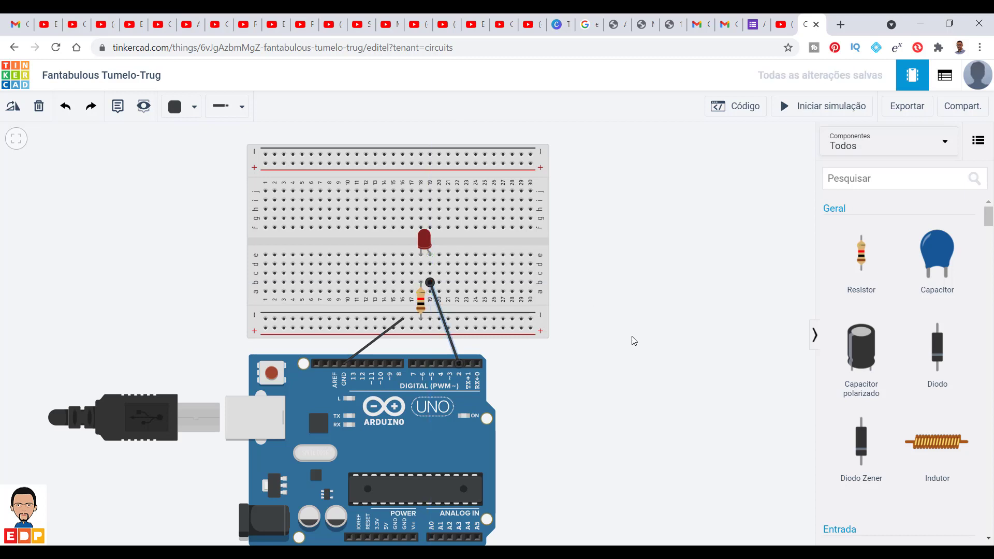
pyautogui.click(450, 343)
pyautogui.click(194, 107)
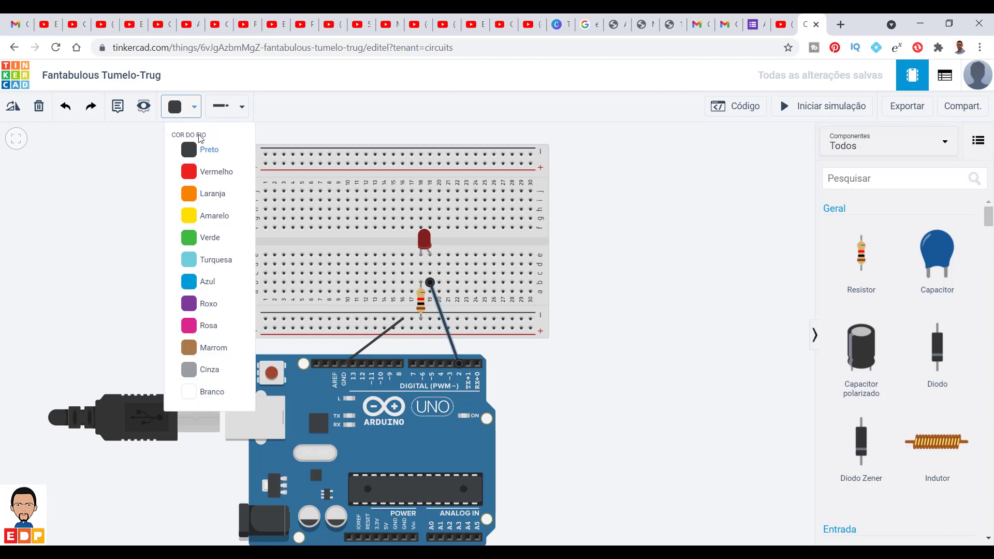
pyautogui.click(207, 171)
pyautogui.click(719, 325)
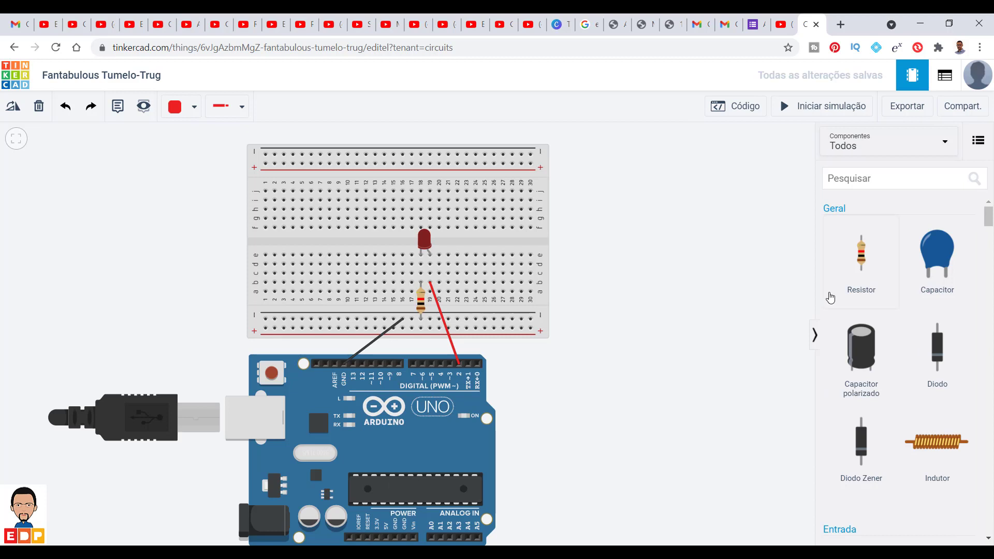
# Open the Arduino code and switch the editor from blocks to Texto, accepting the loss of the current blocks
pyautogui.click(746, 109)
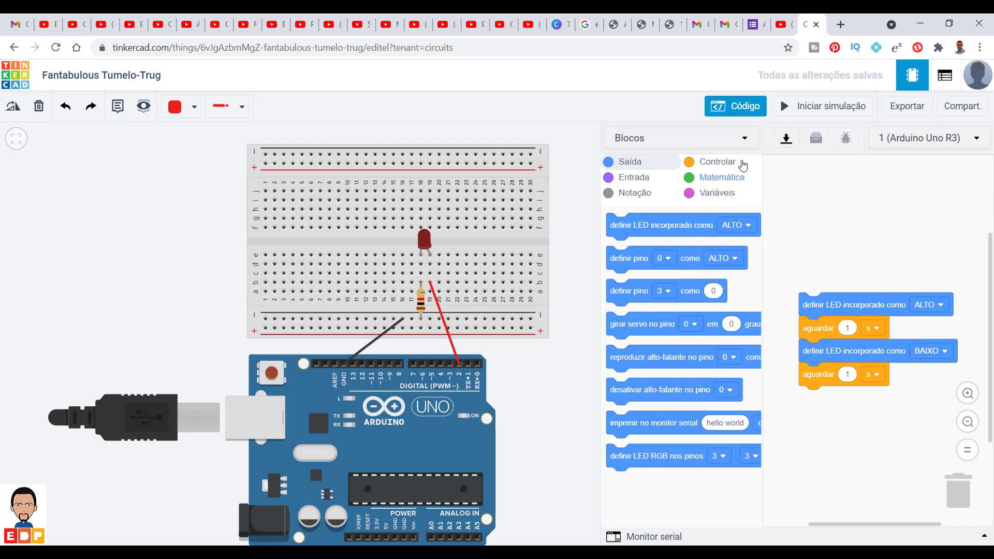
pyautogui.click(744, 139)
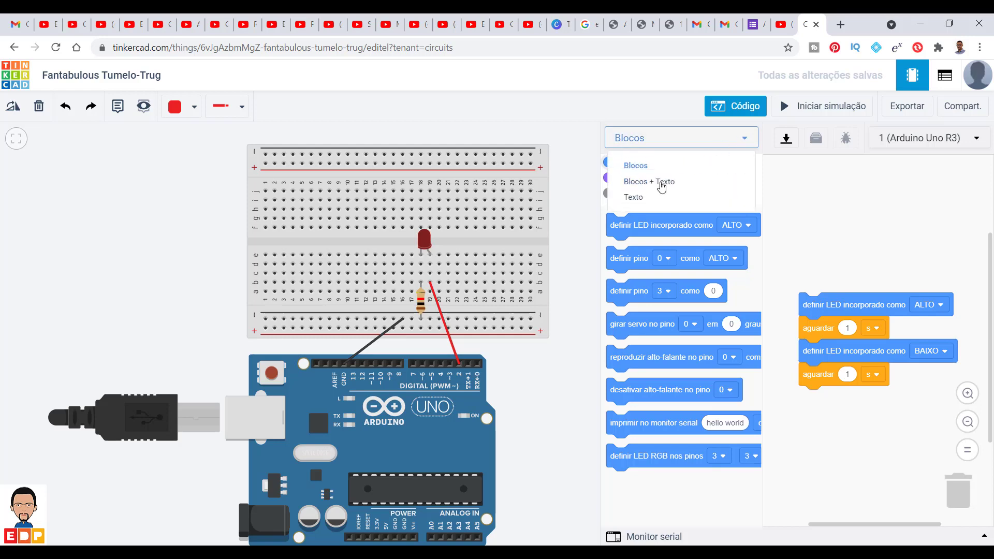
pyautogui.click(634, 199)
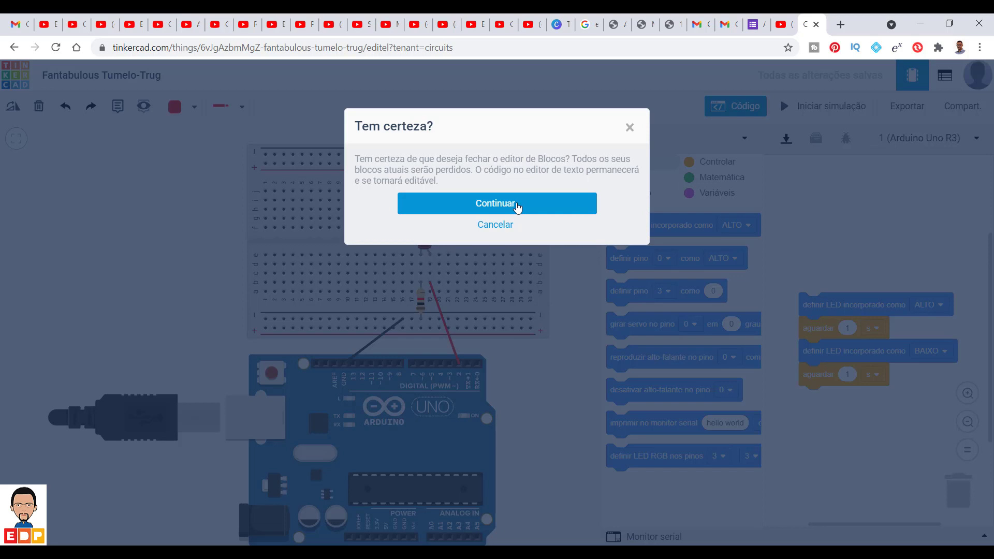
pyautogui.click(516, 208)
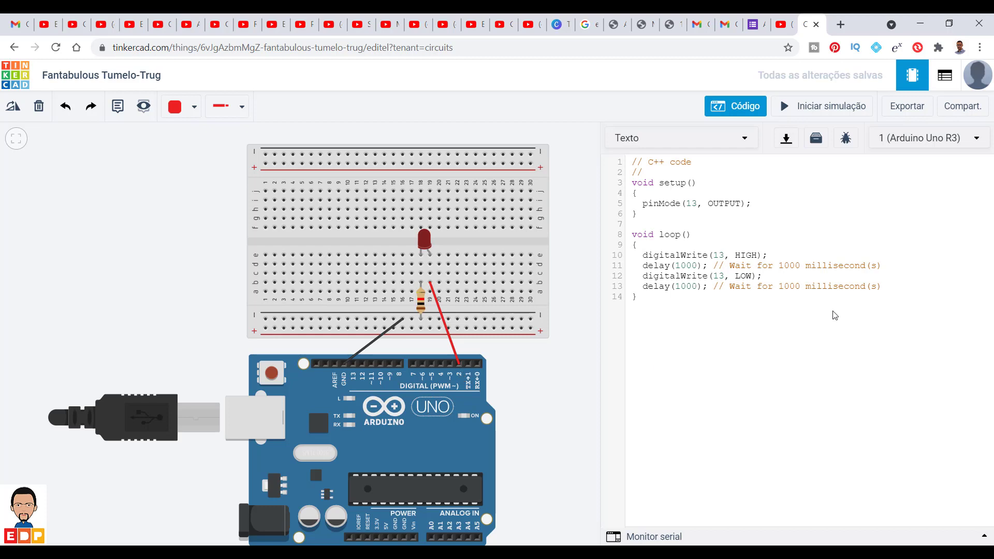
# Set the pin in the setup's pinMode line to 2 and append the comment //LED
pyautogui.moveTo(698, 203); pyautogui.dragTo(687, 204)
pyautogui.write('2')
pyautogui.write('//LED')
# Set the HIGH digitalWrite to pin 2 and the delay following it, including its comment, to 250 milliseconds
pyautogui.doubleClick(723, 254)
pyautogui.write('2')
pyautogui.moveTo(676, 266); pyautogui.dragTo(698, 266)
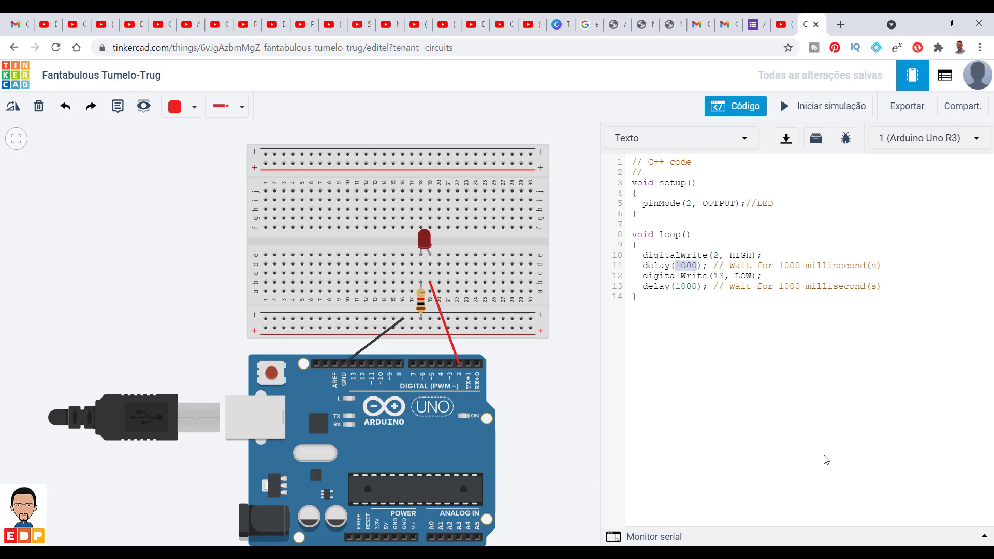
pyautogui.write('250')
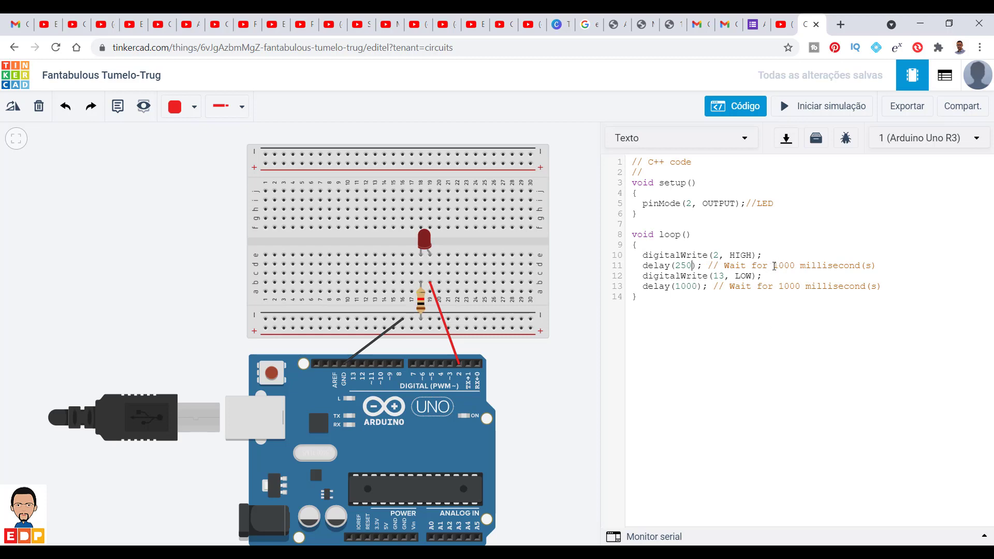
pyautogui.moveTo(776, 266); pyautogui.dragTo(795, 266)
pyautogui.write('250')
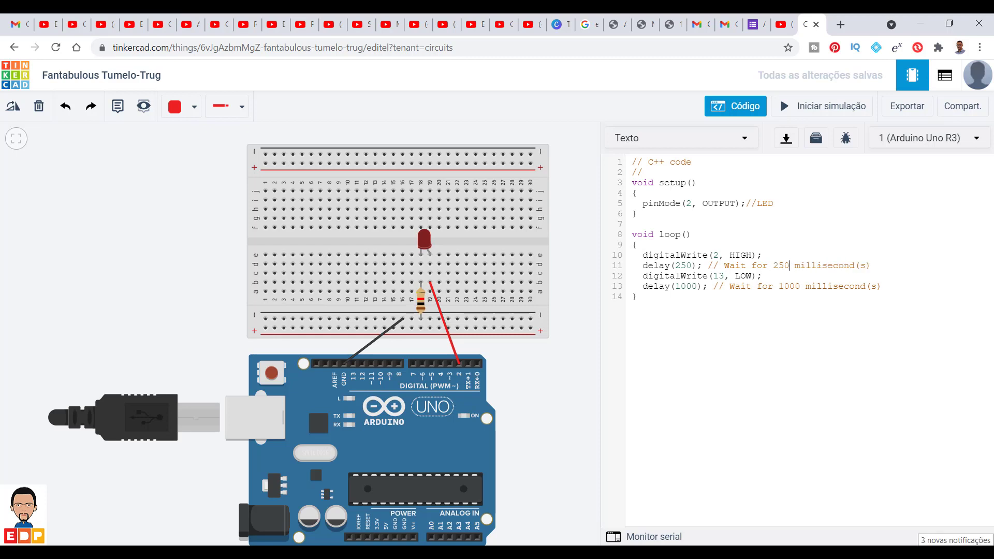
# Set the LOW digitalWrite to pin 2 and the delay following it, including its comment, to 250 milliseconds
pyautogui.doubleClick(724, 275)
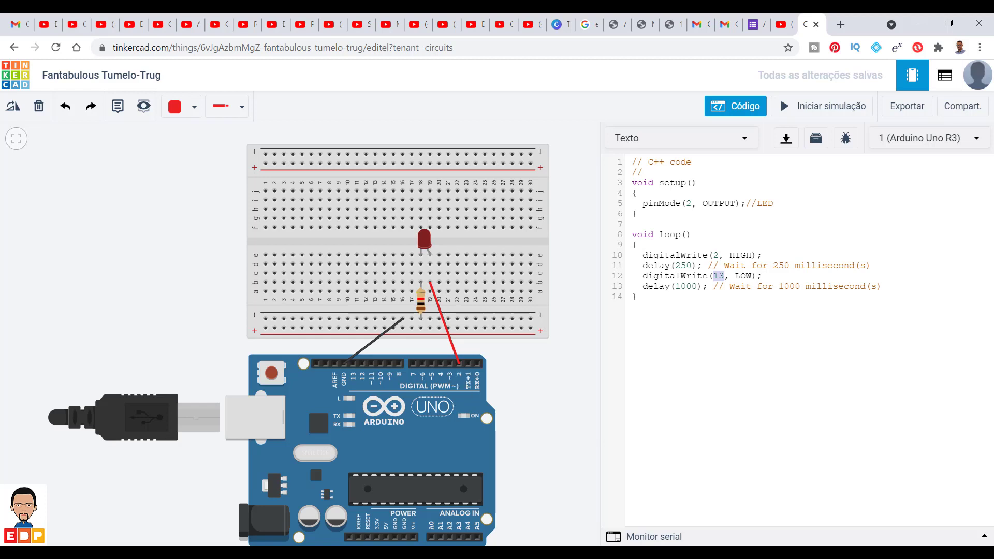
pyautogui.write('2')
pyautogui.moveTo(697, 286); pyautogui.dragTo(675, 287)
pyautogui.write('250')
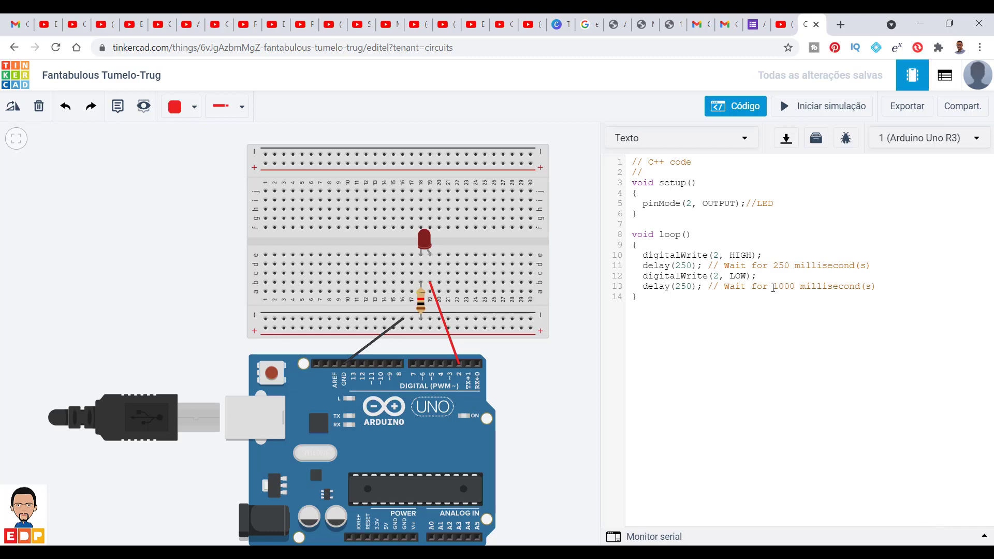
pyautogui.moveTo(774, 286); pyautogui.dragTo(797, 287)
pyautogui.write('250')
pyautogui.click(573, 436)
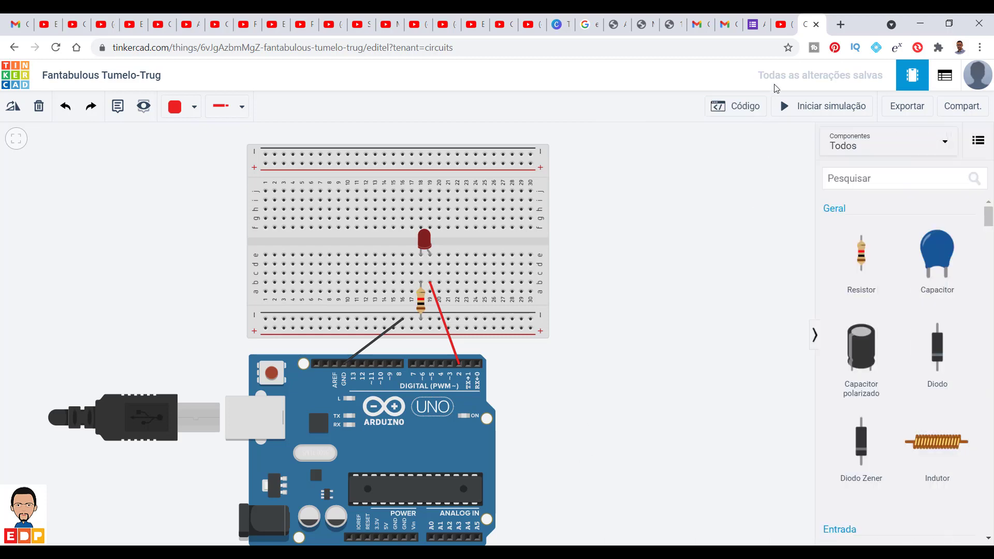
# Reopen the code, run the simulation to check the LED blinking with the 250 ms delays, and stop it
pyautogui.click(759, 110)
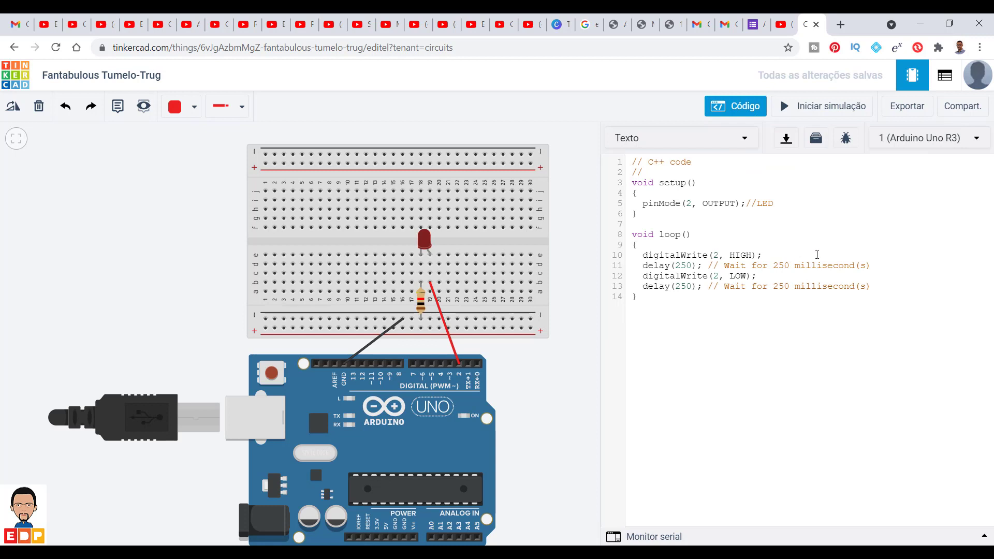
pyautogui.click(836, 109)
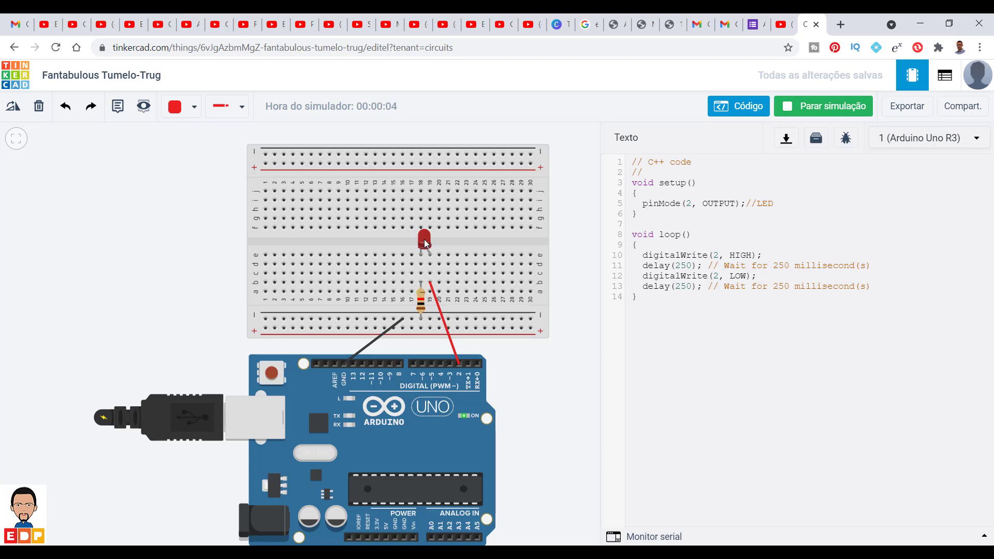
pyautogui.click(801, 107)
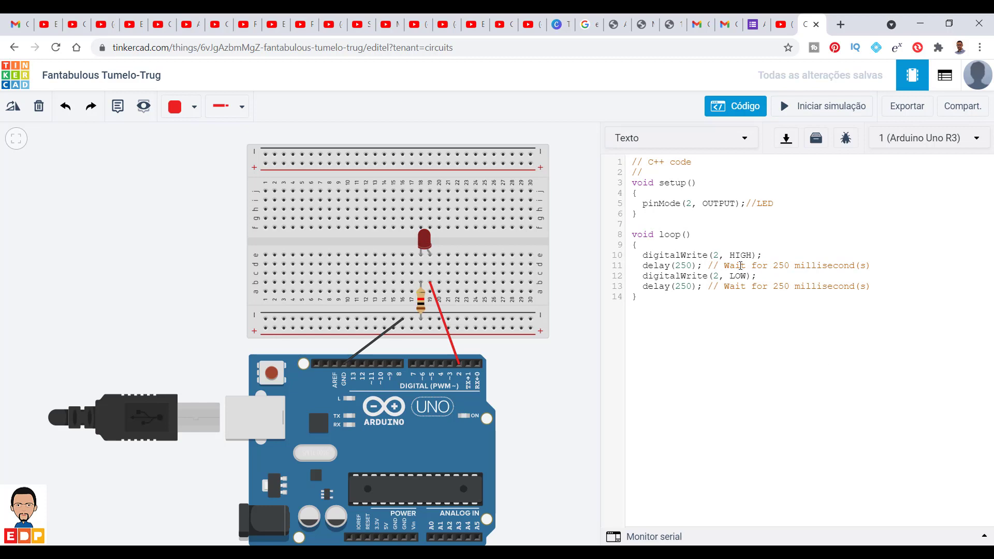
# Change the delay after the HIGH digitalWrite and its comment to 500 milliseconds
pyautogui.moveTo(693, 268); pyautogui.dragTo(677, 267)
pyautogui.write('500')
pyautogui.click(780, 267)
pyautogui.press('BackSpace')
pyautogui.click(787, 267)
pyautogui.write('0')
# Change the delay after the LOW digitalWrite and its comment to 500 milliseconds
pyautogui.click(681, 287)
pyautogui.press('BackSpace')
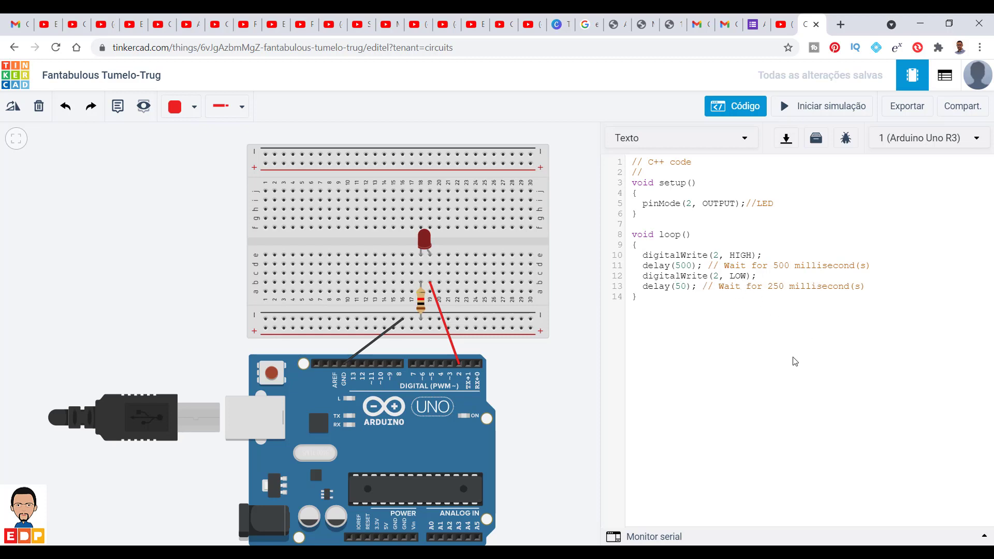
pyautogui.press('Right')
pyautogui.press('Right')
pyautogui.write('0')
pyautogui.press('BackSpace')
pyautogui.write('0')
pyautogui.click(573, 392)
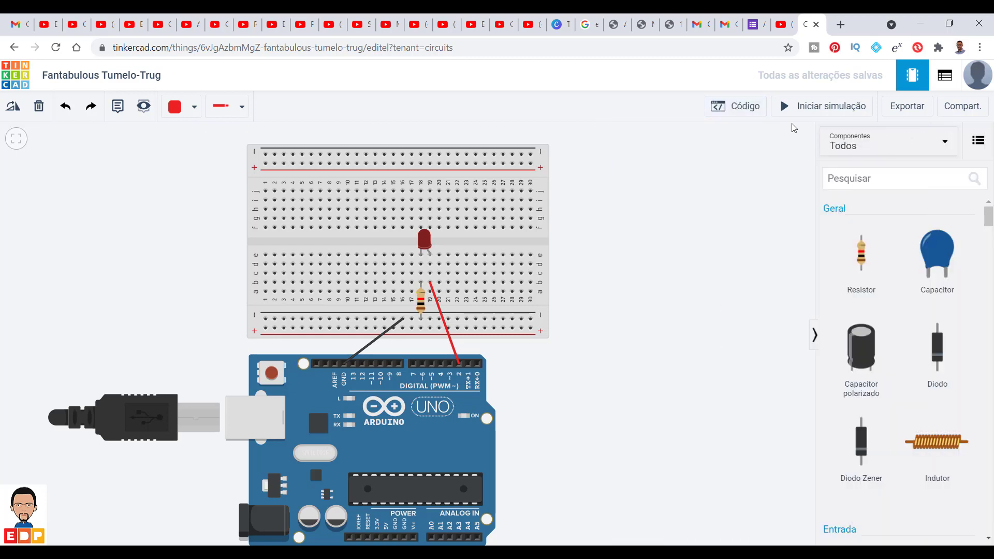
# Reopen the code, run the simulation to check the LED blinking with the 500 ms delays, and stop it
pyautogui.click(752, 111)
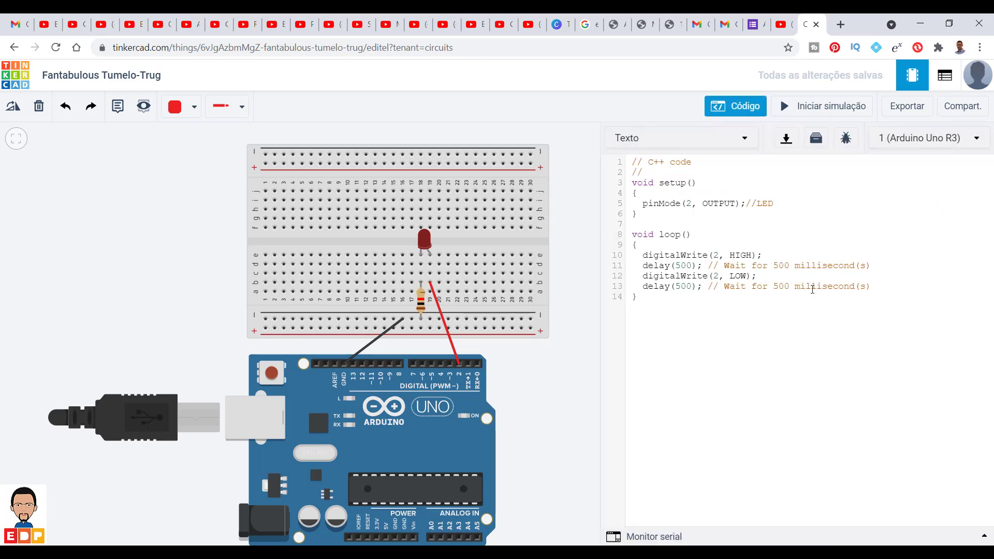
pyautogui.click(783, 106)
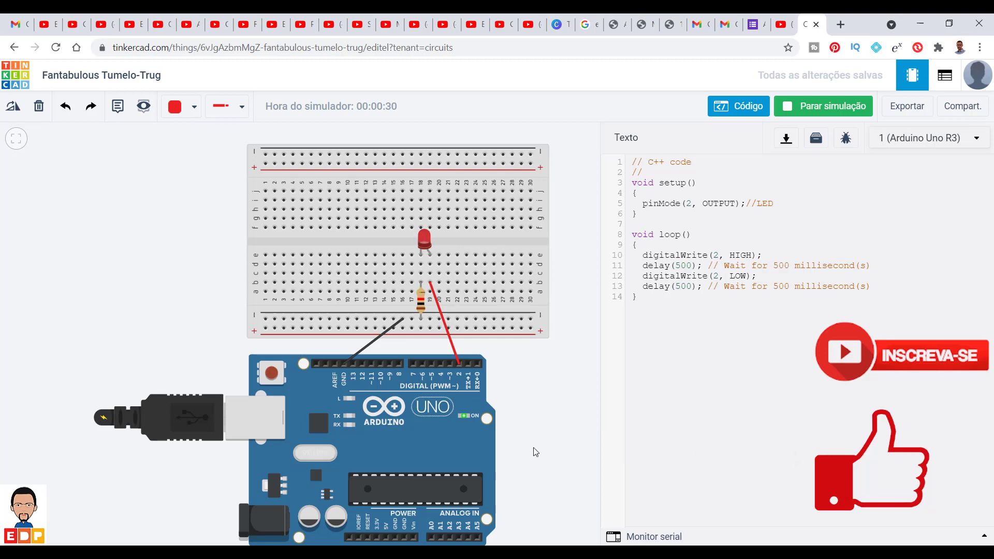
pyautogui.click(849, 109)
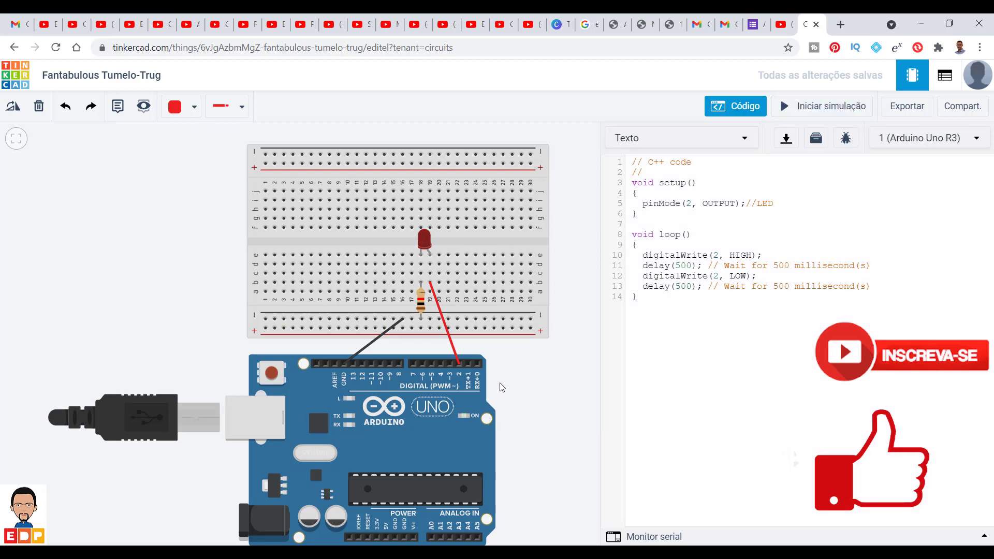